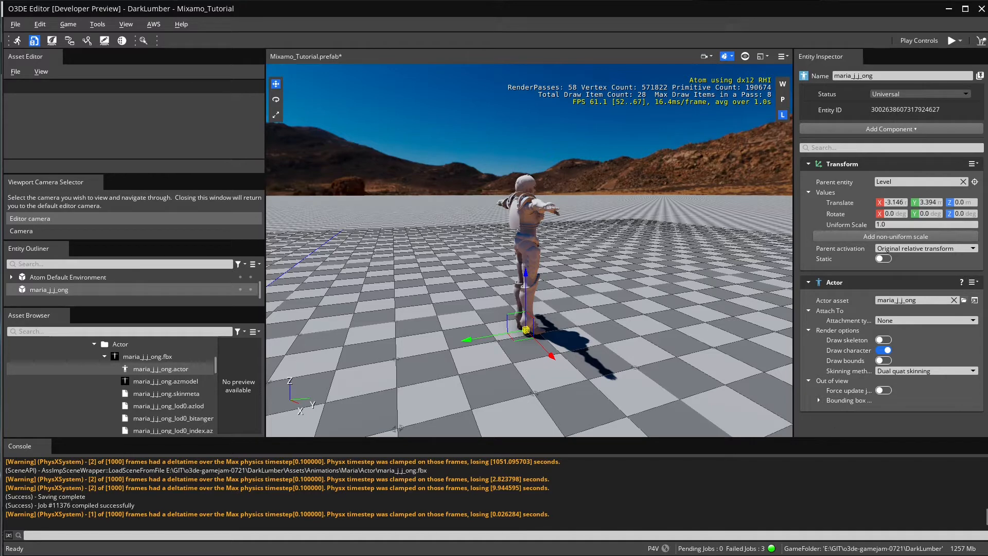
Open the Add Component list for the maria_j_j_ong entity and scroll down toward Atom.
right_click(837, 424)
left_click(874, 431)
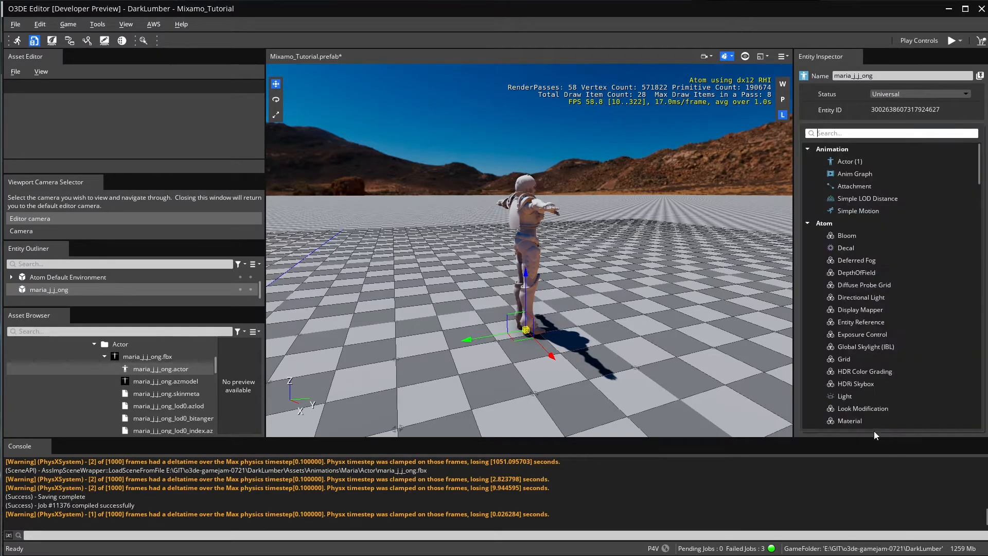
scroll(875, 296, "down", 5)
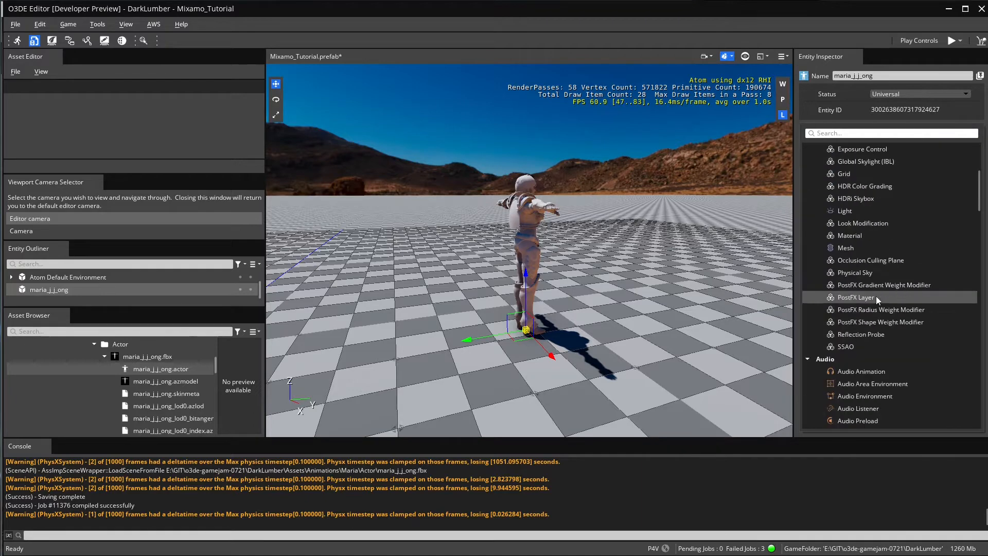
Add a Material component and generate the maria_M source material.
left_click(856, 234)
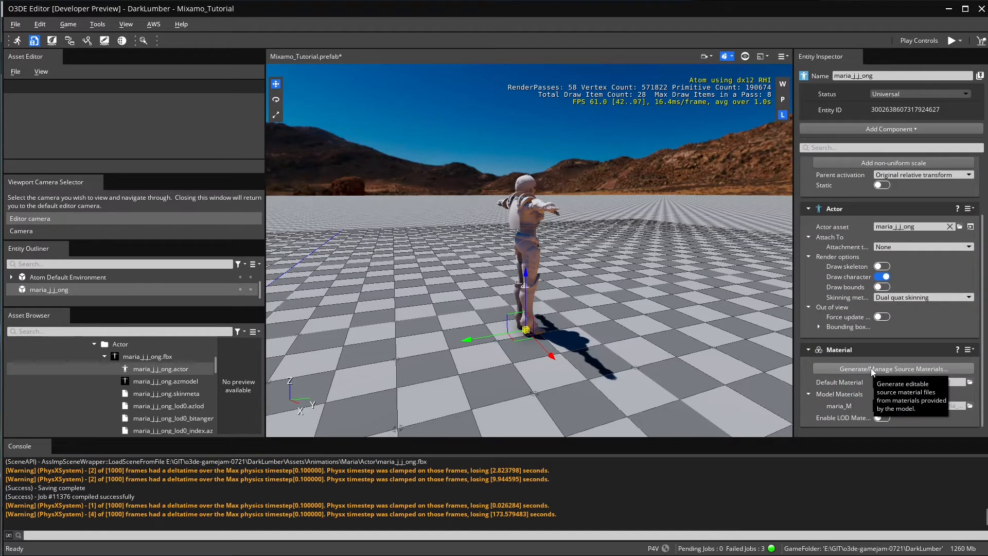
left_click(871, 368)
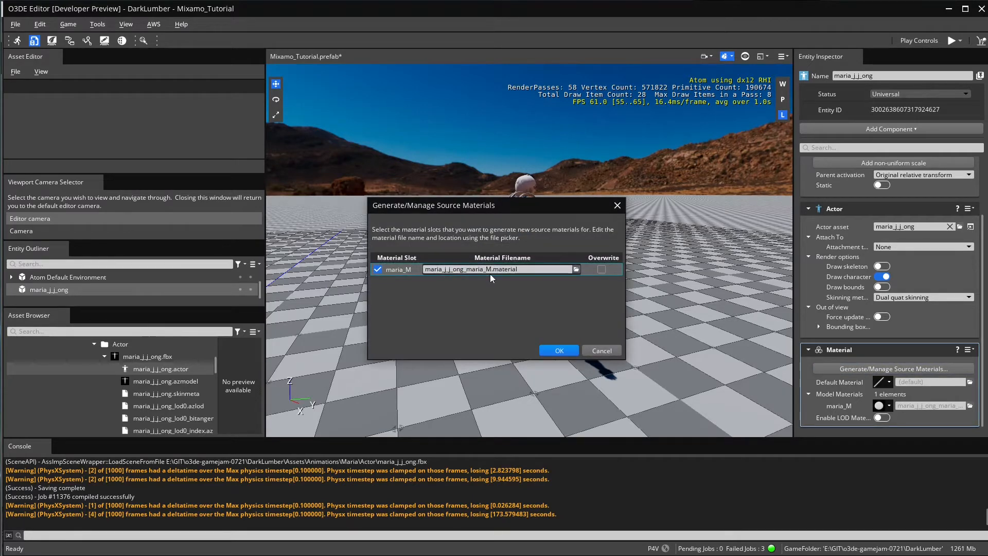
left_click(560, 349)
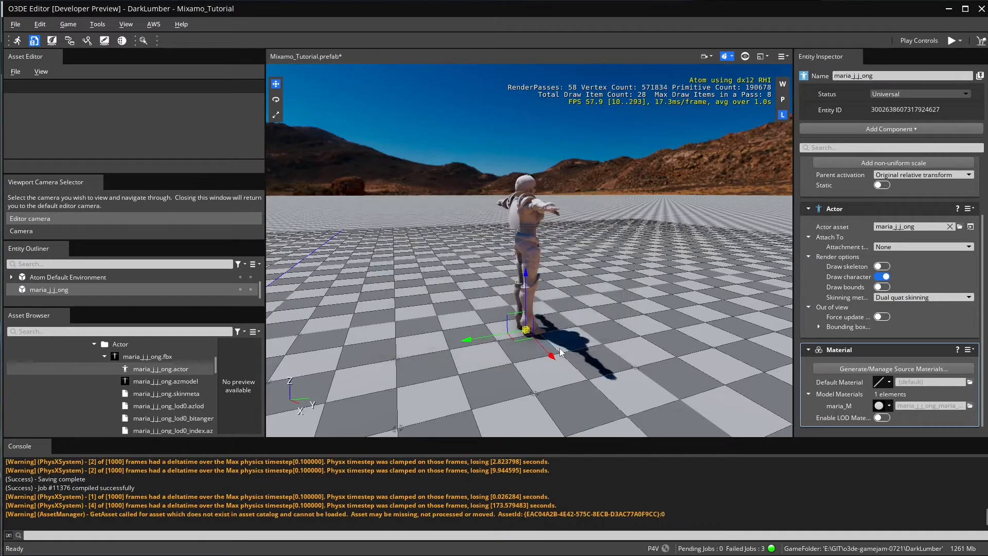
Open maria_M's source material in the Material Editor and move that window up.
left_click(890, 408)
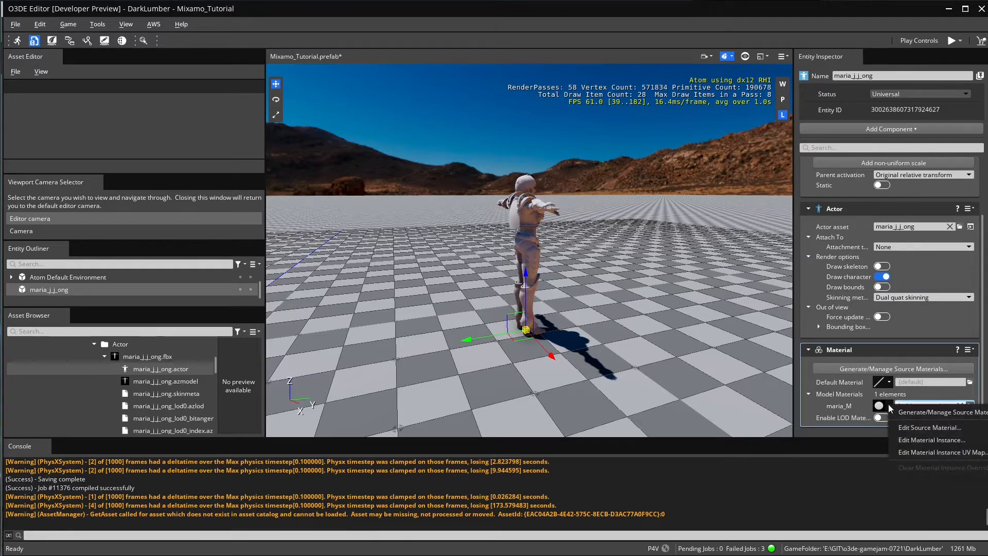
left_click(919, 426)
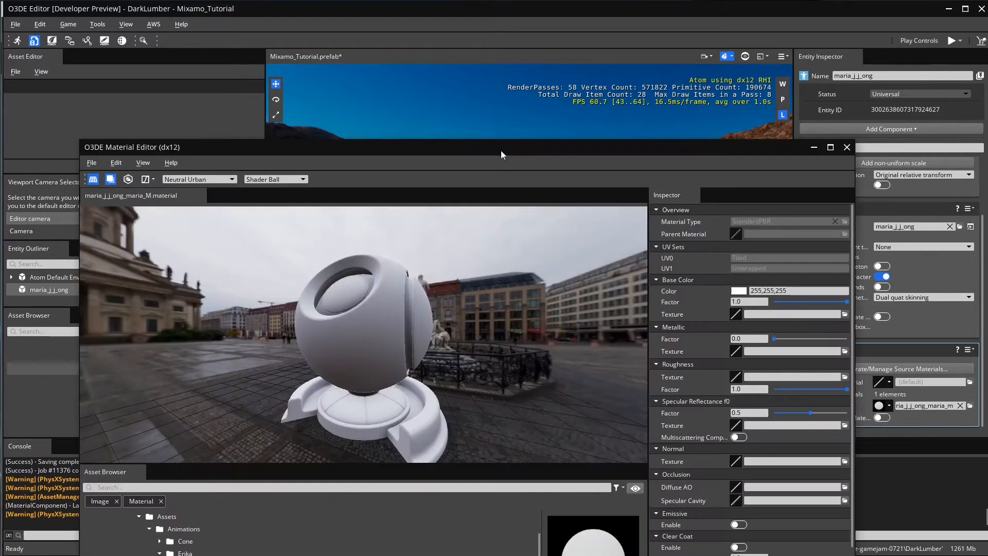
left_click_drag(501, 150, 501, 8)
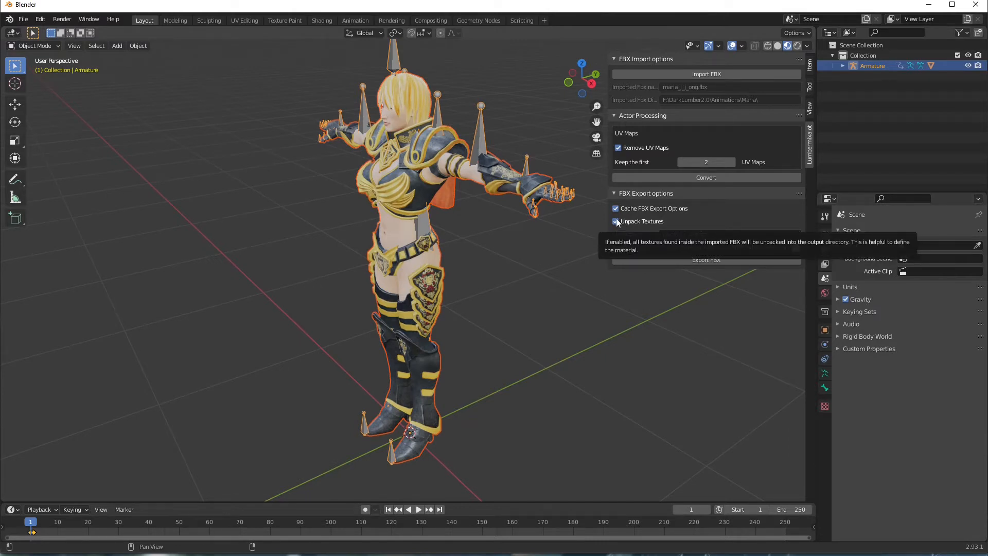
Convert the maria_j_j_ong.fbx actor with 2 UV maps and unpacked textures.
left_click(715, 176)
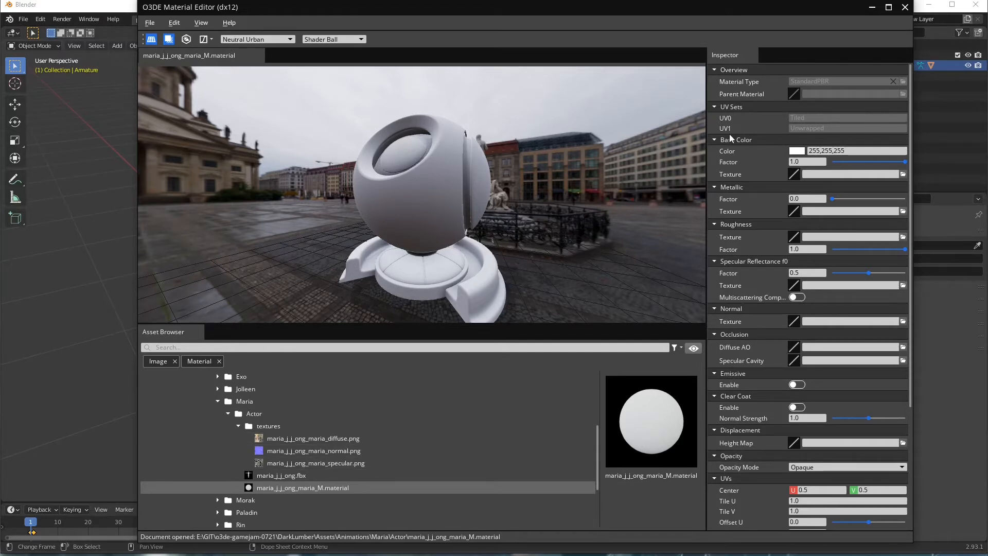
Set Base Color Texture to maria_j_j_ong_maria_diffuse from the Maria > Actor > textures folder.
left_click(904, 173)
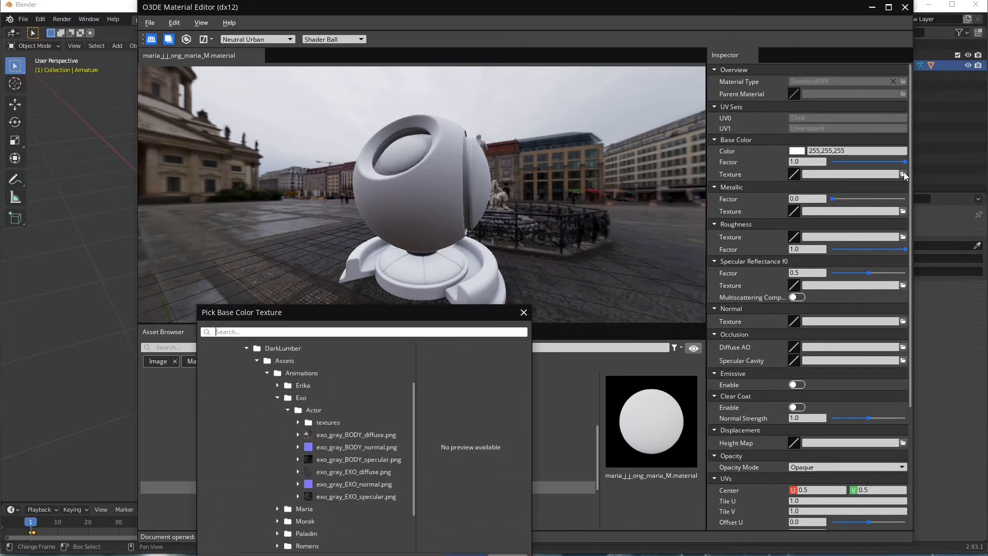
left_click(278, 397)
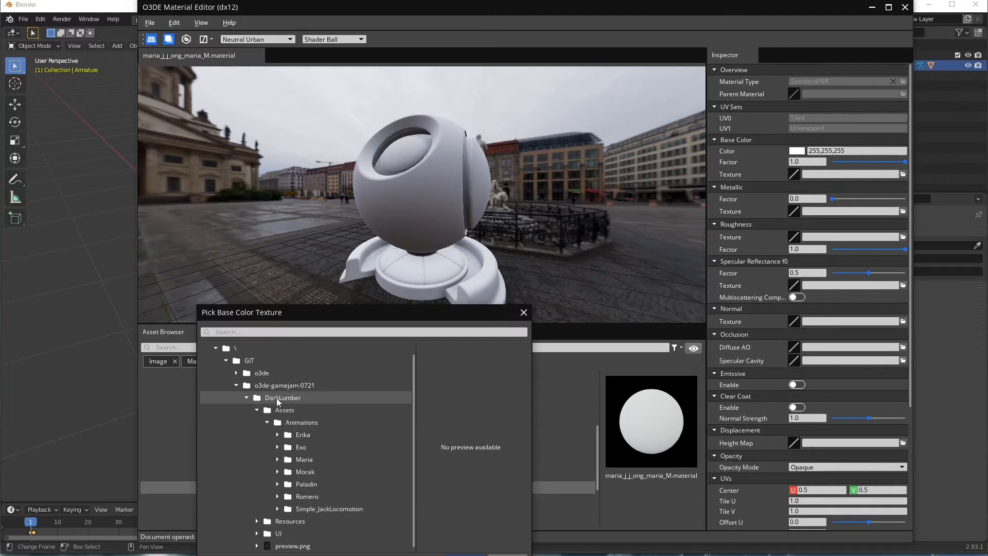
left_click(277, 460)
left_click(393, 496)
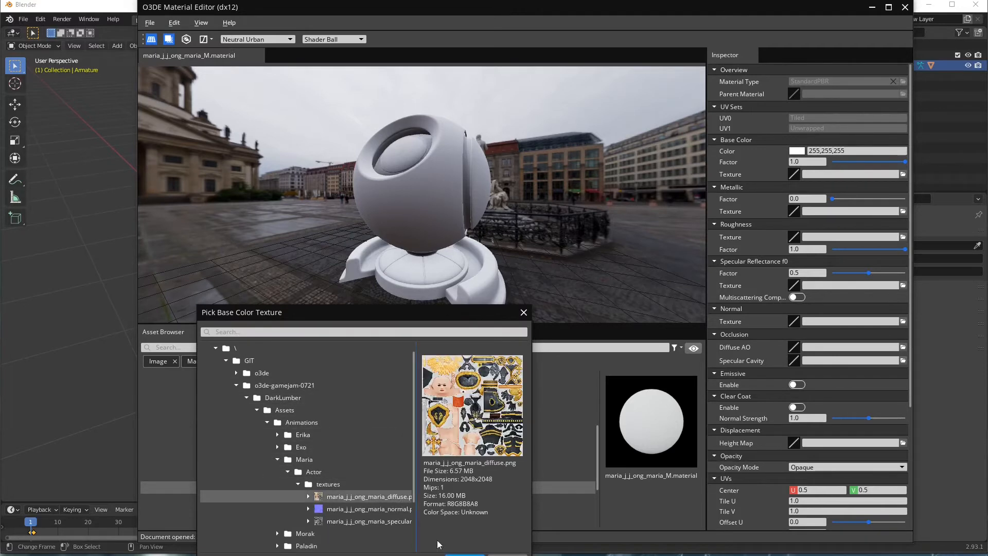
left_click(464, 555)
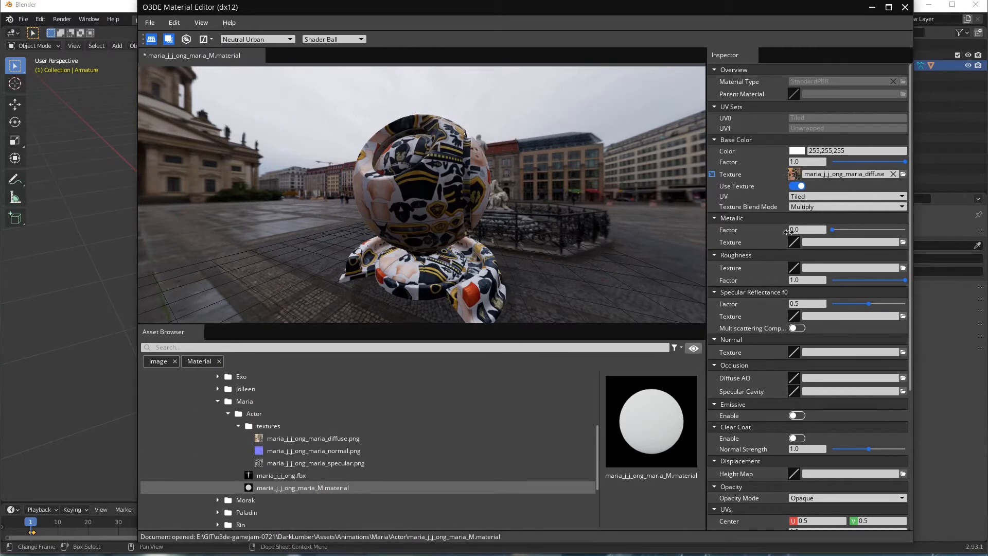
left_click(903, 351)
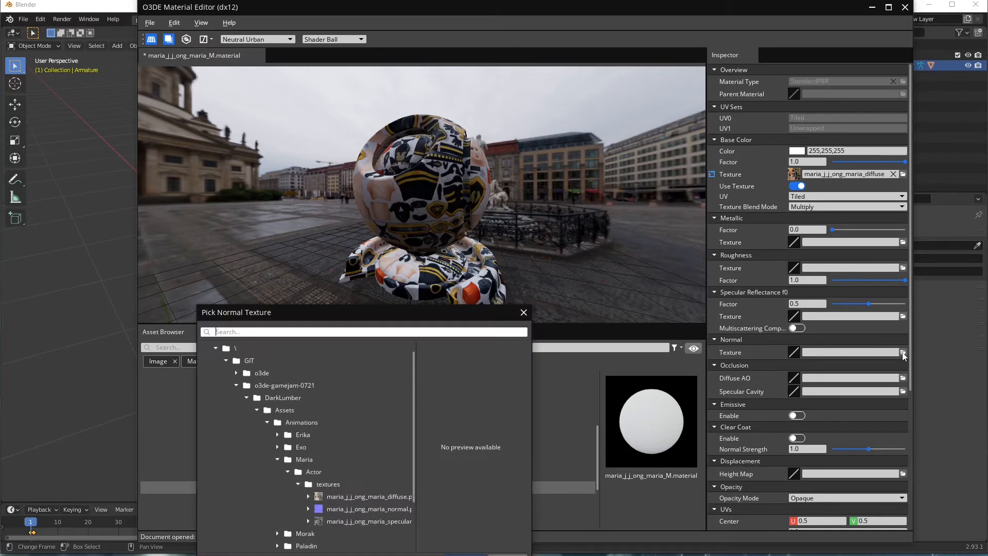
Assign maria_j_j_ong_maria_normal and maria_j_j_ong_maria_specular as Normal and Specular Reflectance f0 textures, then save.
left_click(388, 509)
left_click(465, 555)
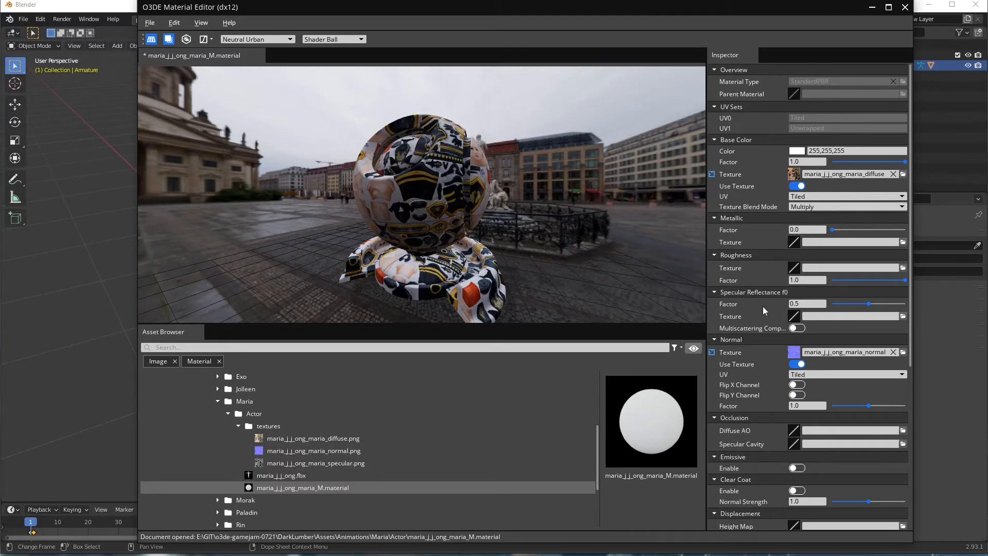
left_click(903, 316)
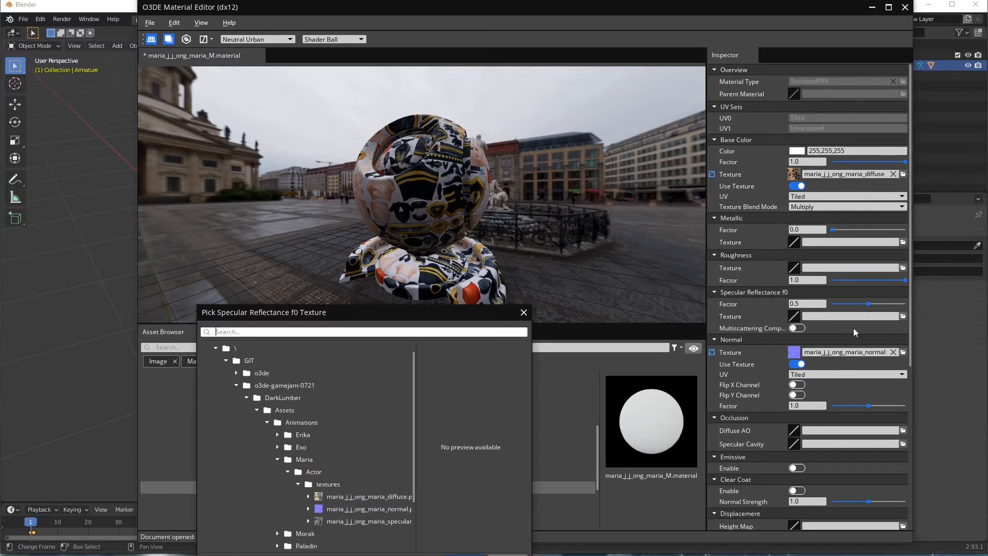
left_click(367, 521)
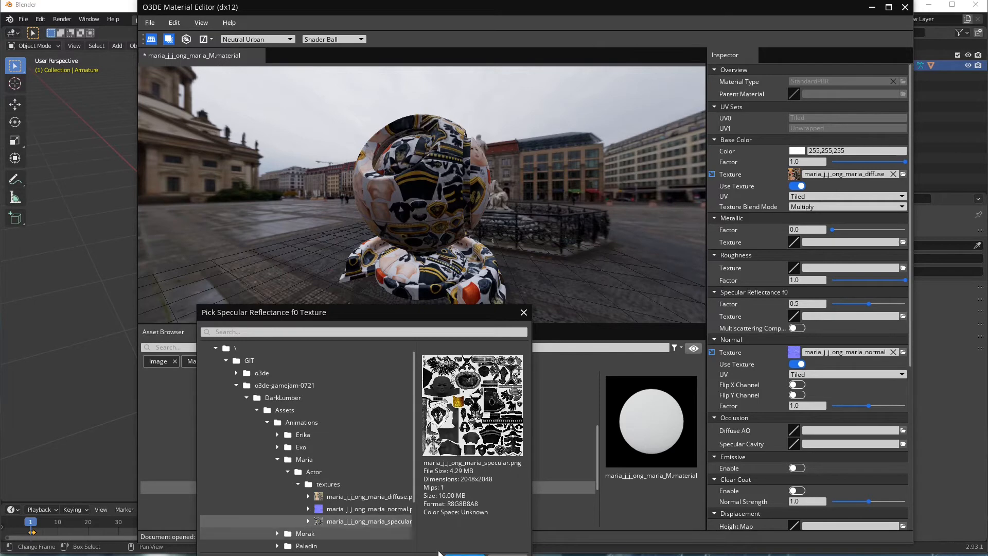
left_click(465, 554)
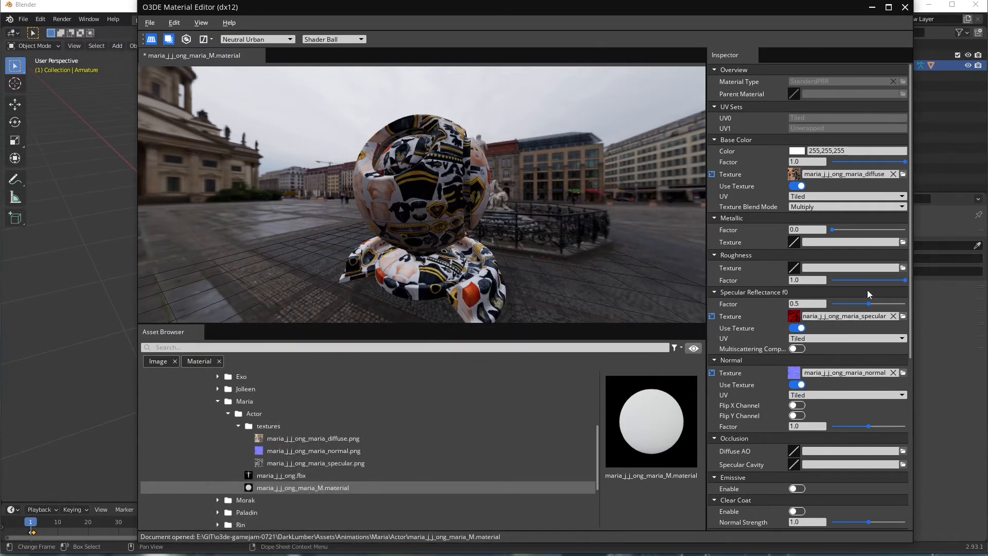
left_click(150, 22)
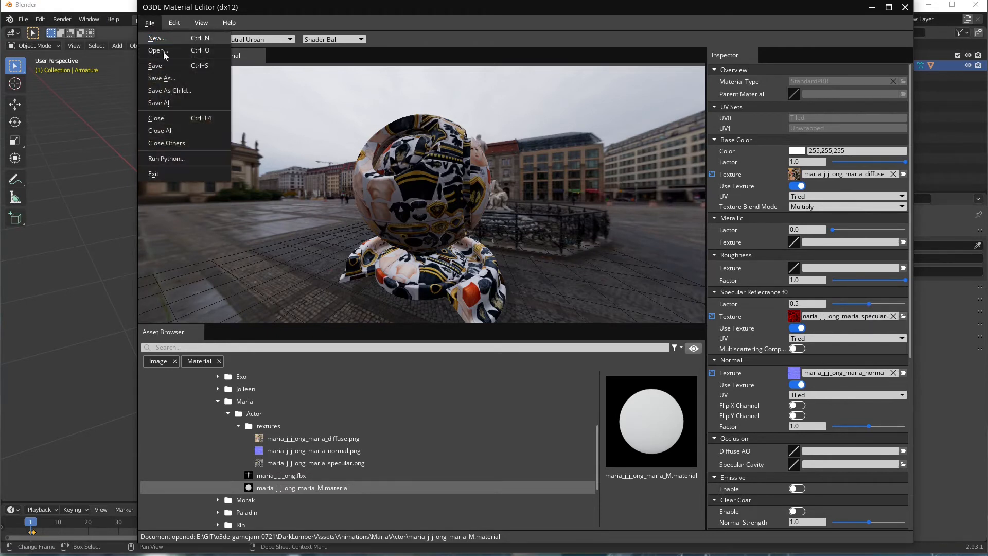
left_click(159, 65)
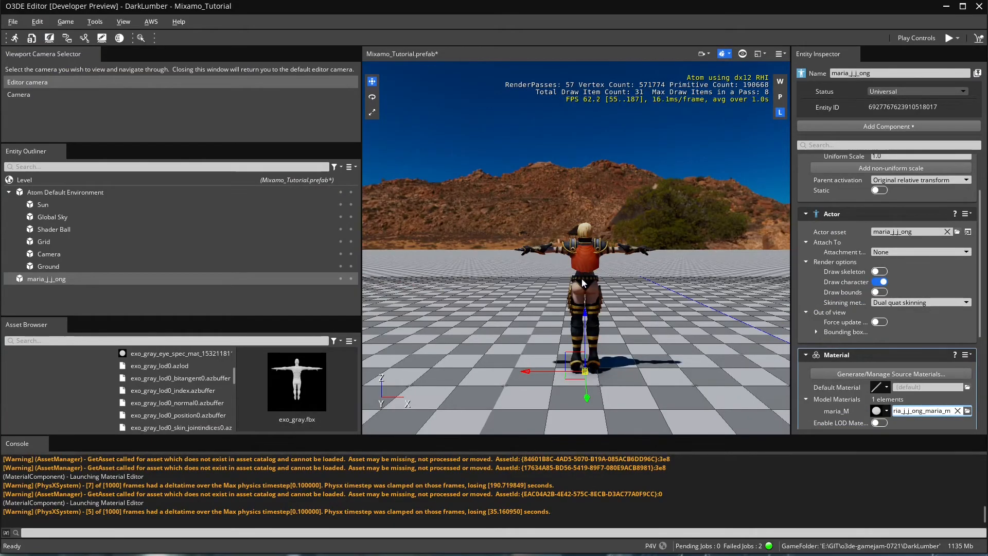
Fly the viewport camera around Maria to check her textured material from several sides, then return to Blender.
scroll(608, 329, "up", 2)
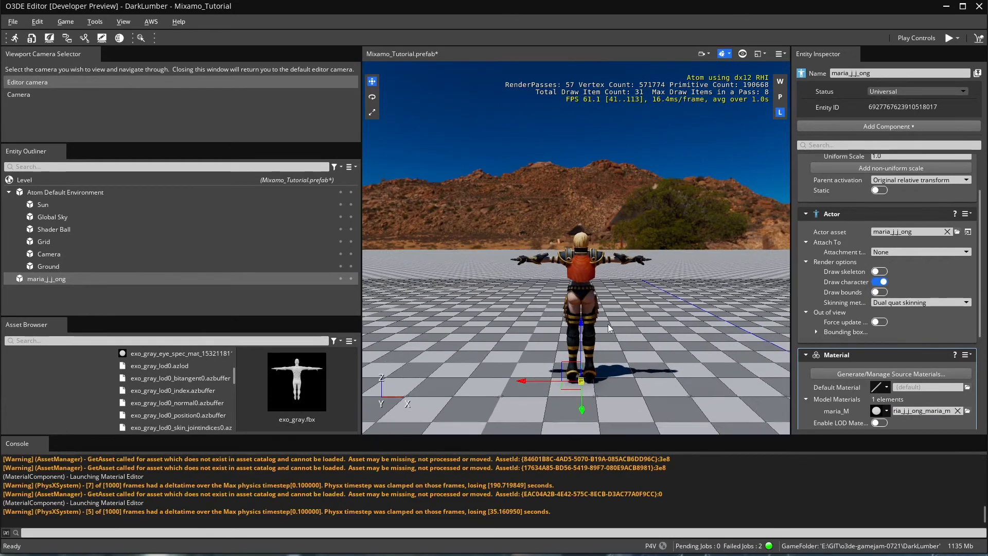
key("d")
right_click_drag(609, 328, 717, 318)
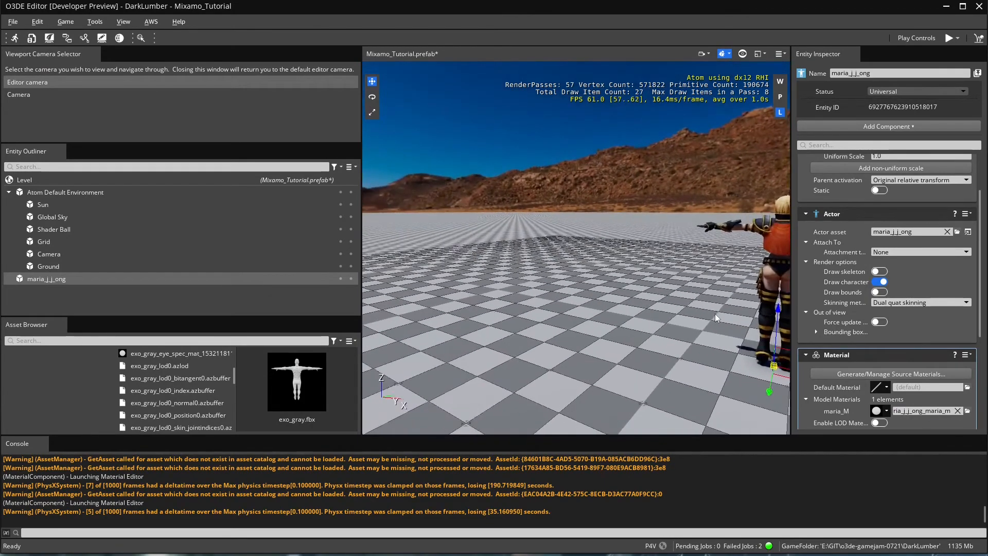
middle_click_drag(717, 318, 564, 327)
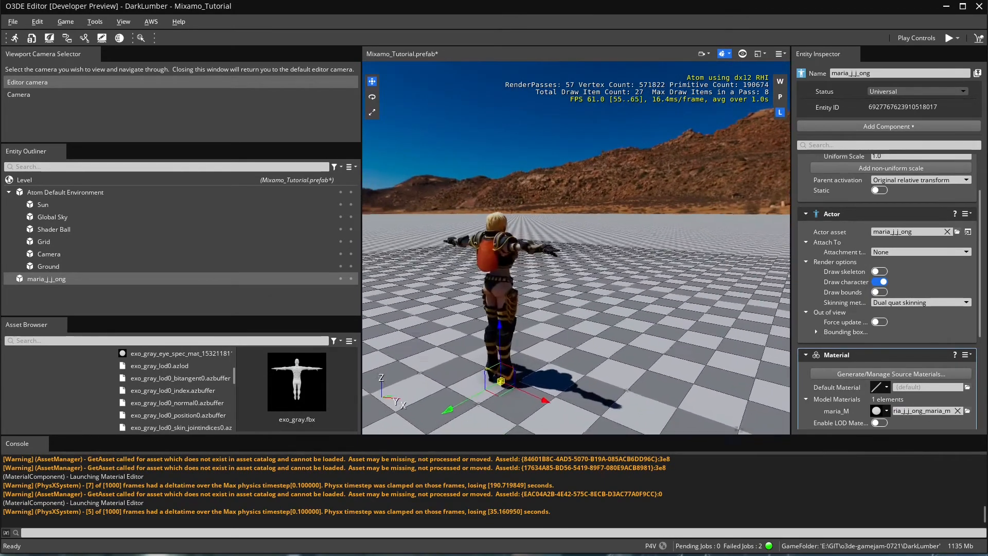
right_click_drag(565, 327, 607, 327)
middle_click_drag(629, 325, 604, 323)
middle_click_drag(751, 315, 637, 313)
middle_click_drag(722, 312, 634, 314)
right_click_drag(634, 314, 746, 305)
middle_click_drag(744, 305, 649, 305)
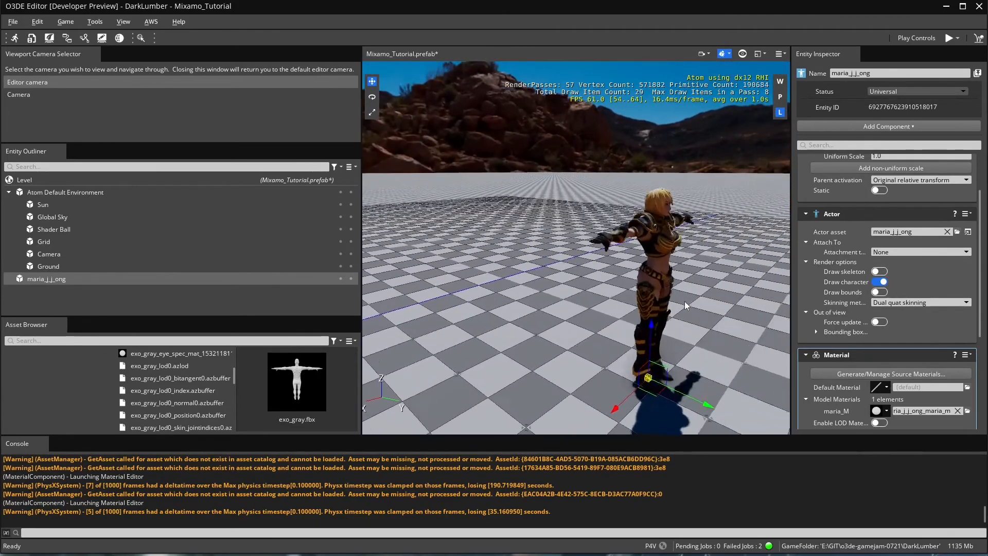
right_click_drag(649, 305, 720, 302)
middle_click_drag(720, 303, 654, 300)
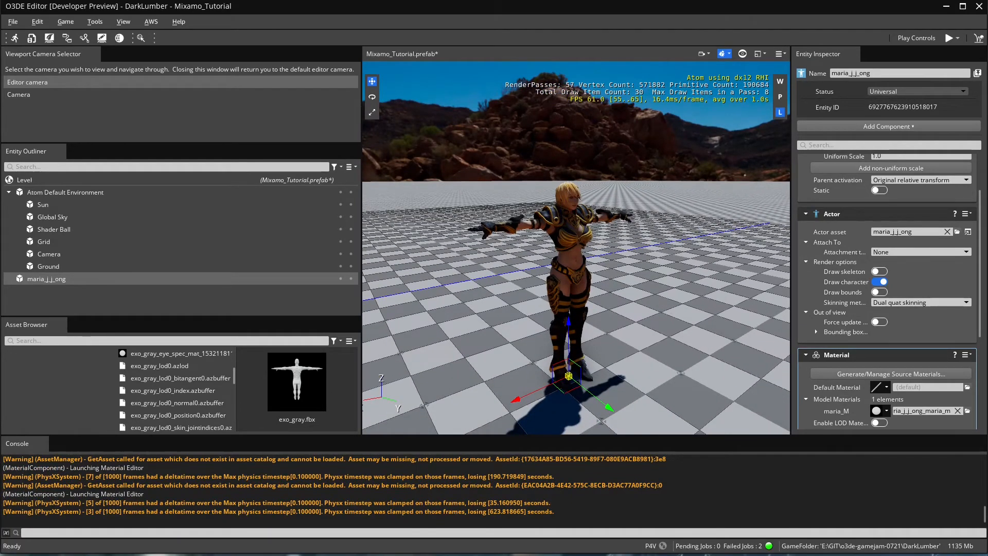
key("alt+Tab")
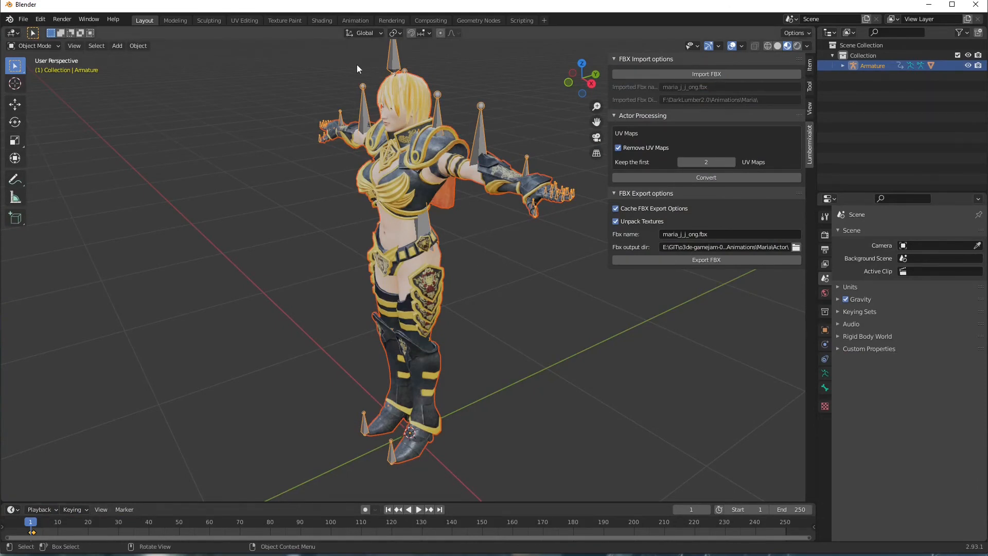
Switch to the Shading workspace and expand Armature > Maria_J_J_Ong in an enlarged Outliner.
left_click(321, 21)
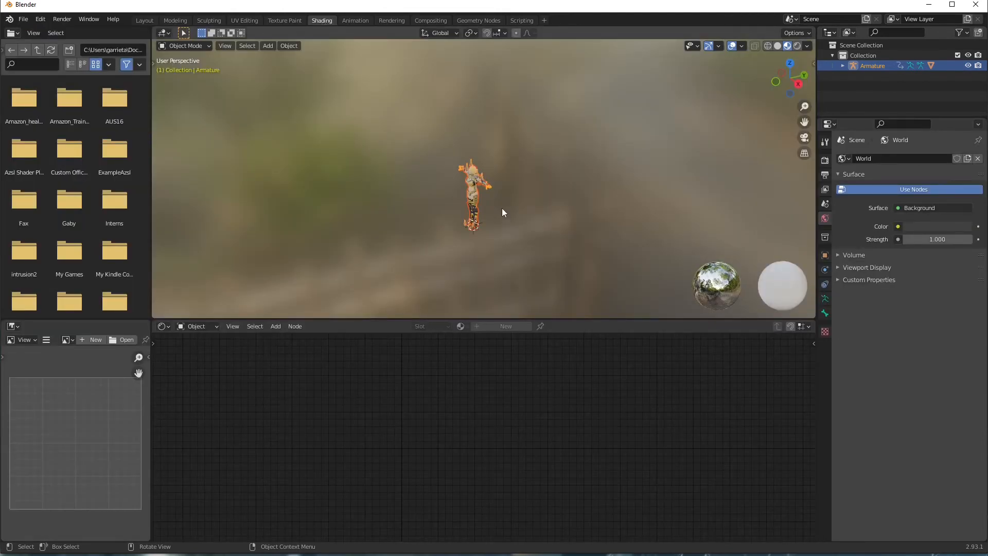
scroll(502, 209, "up", 5)
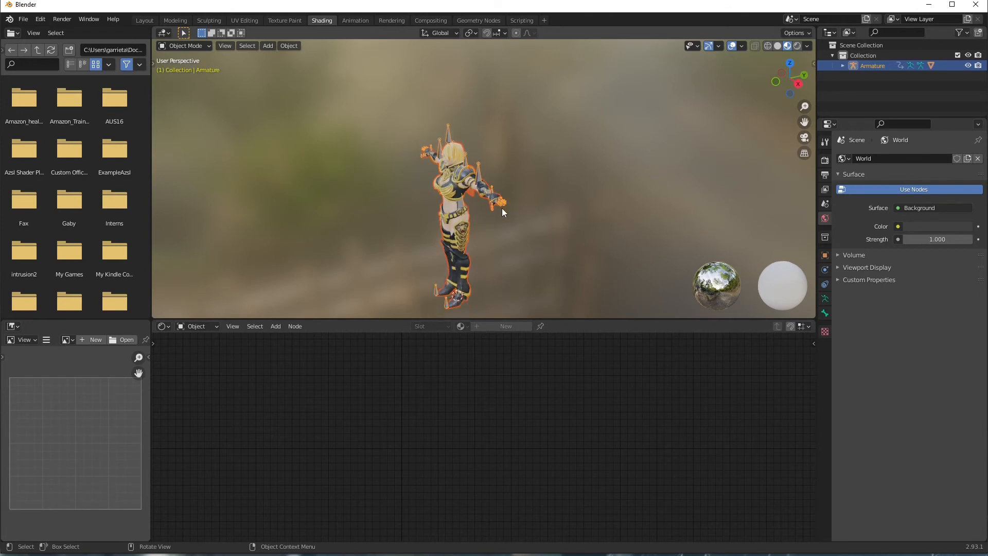
left_click(842, 66)
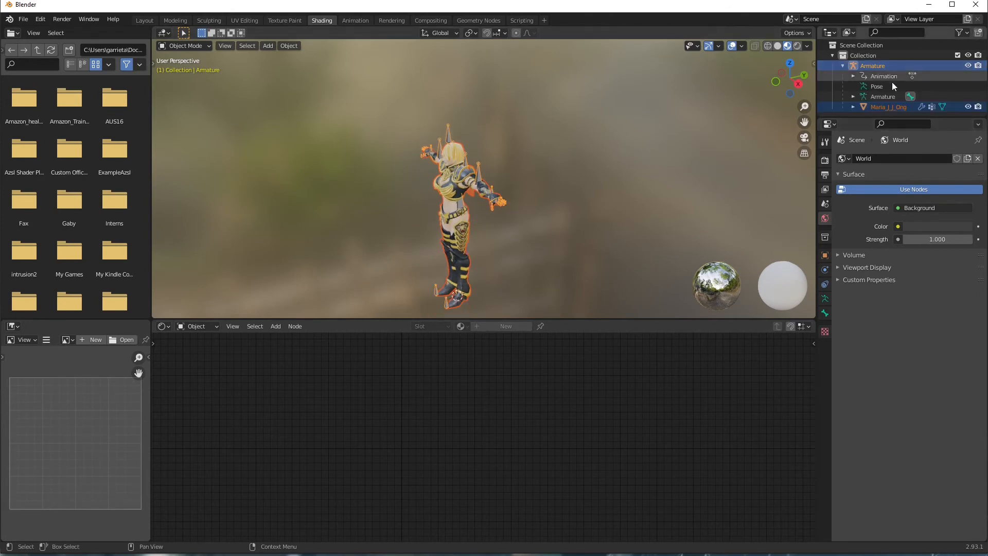
left_click(853, 106)
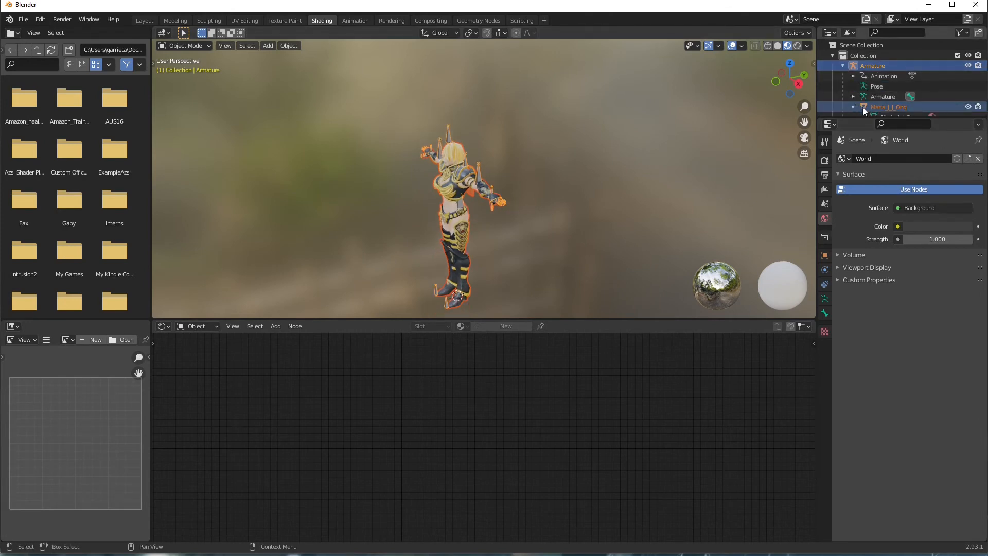
left_click_drag(887, 118, 892, 223)
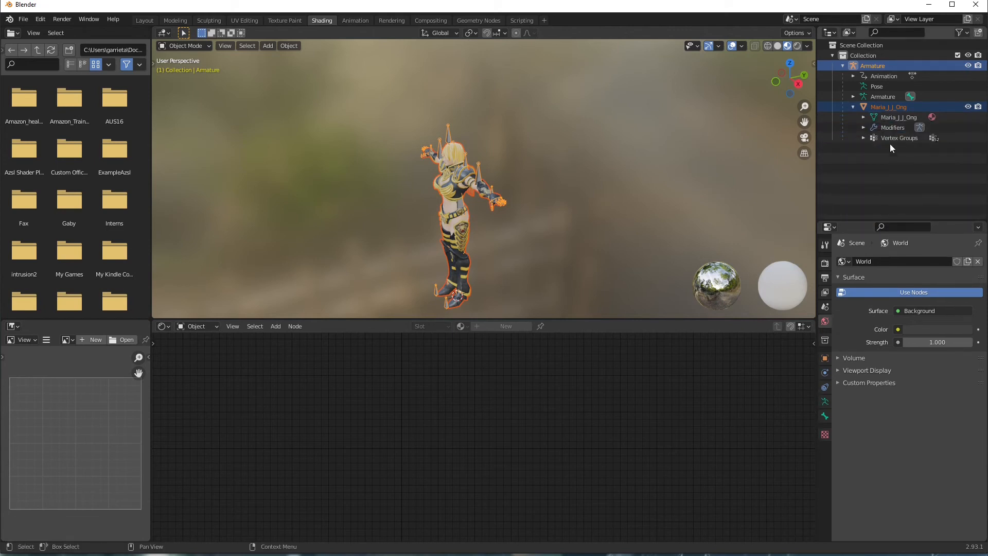
Select the Maria_J_J_Ong mesh and link fileB's Color to the Principled BSDF Specular input.
left_click(896, 117)
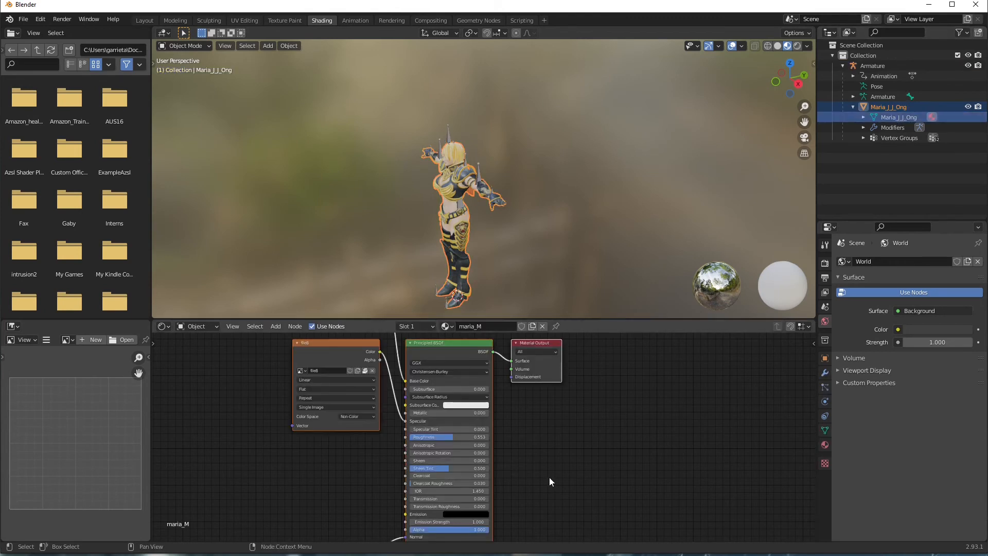
middle_click_drag(550, 482, 594, 369)
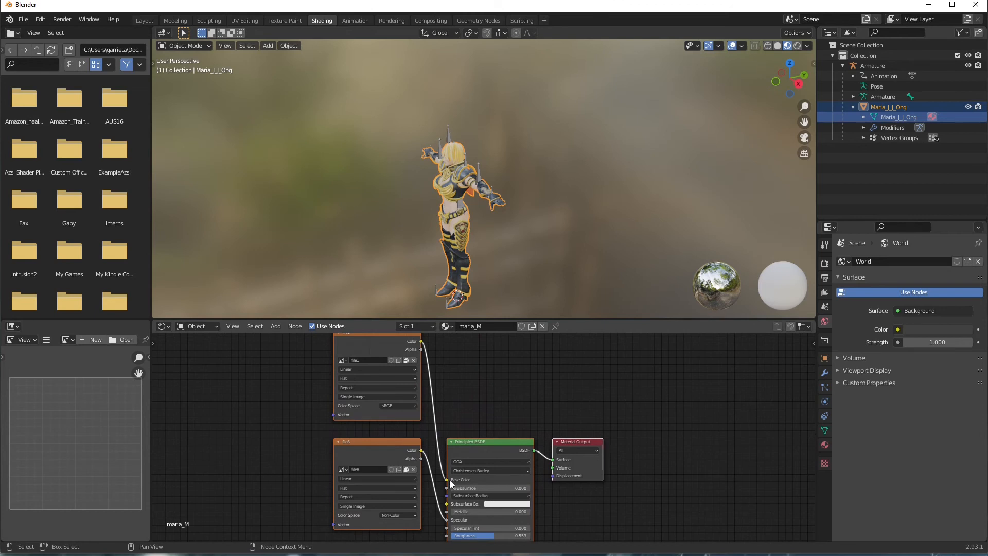
middle_click_drag(468, 385, 504, 355)
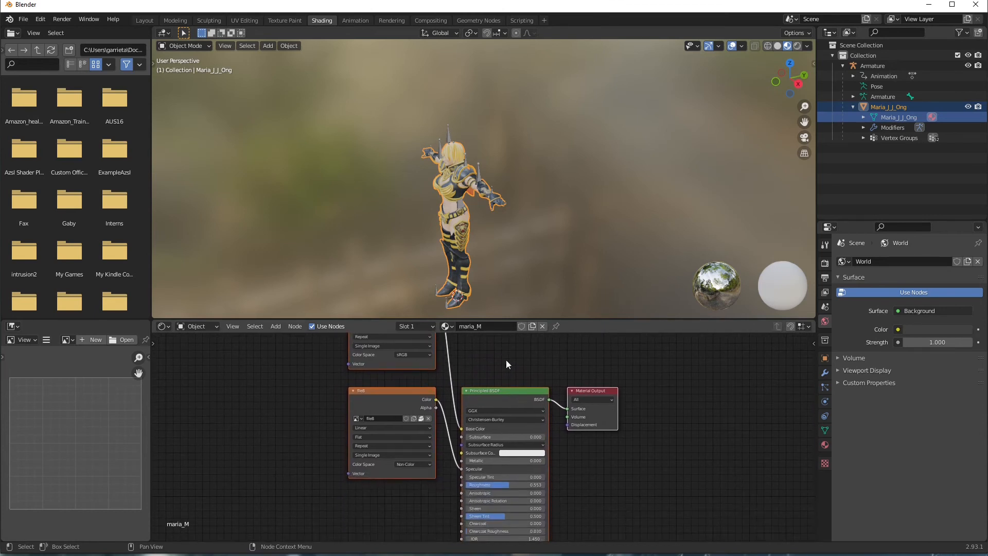
left_click_drag(451, 459, 459, 468)
Pan the Shader Editor to inspect the Normal Map, file7, Principled BSDF, fileB and Material Output nodes.
middle_click_drag(667, 483, 700, 369)
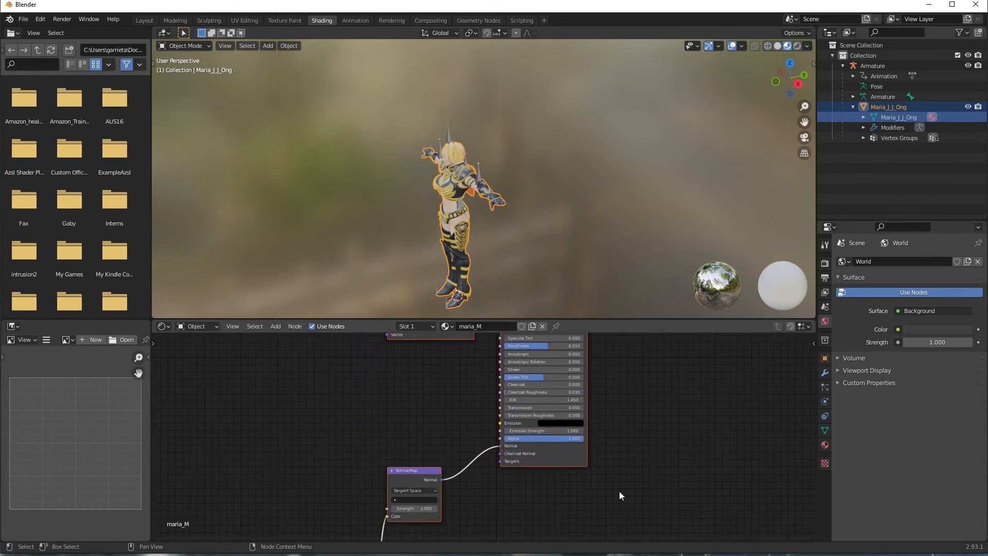
middle_click_drag(622, 494, 629, 454)
middle_click_drag(465, 466, 528, 373)
middle_click_drag(511, 491, 555, 358)
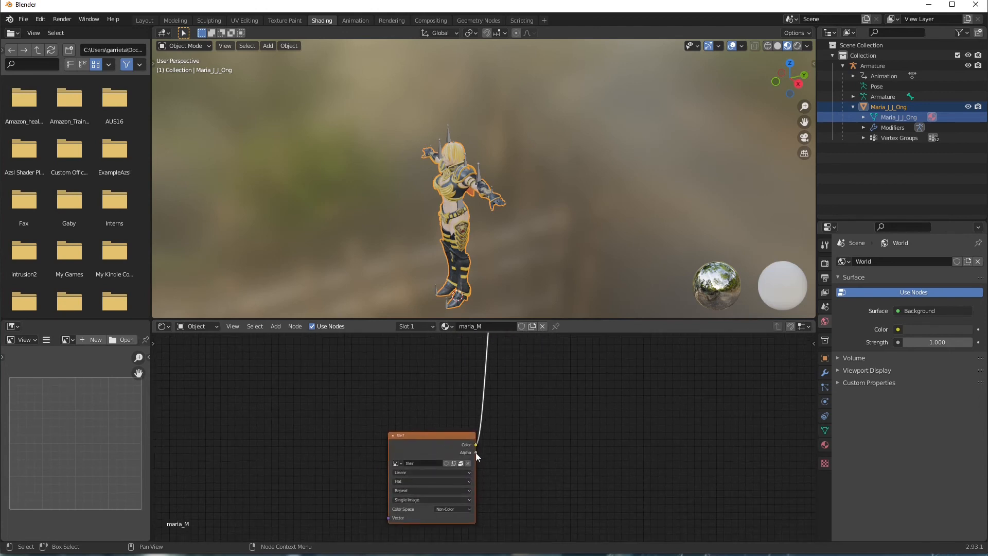
middle_click_drag(598, 463, 545, 337)
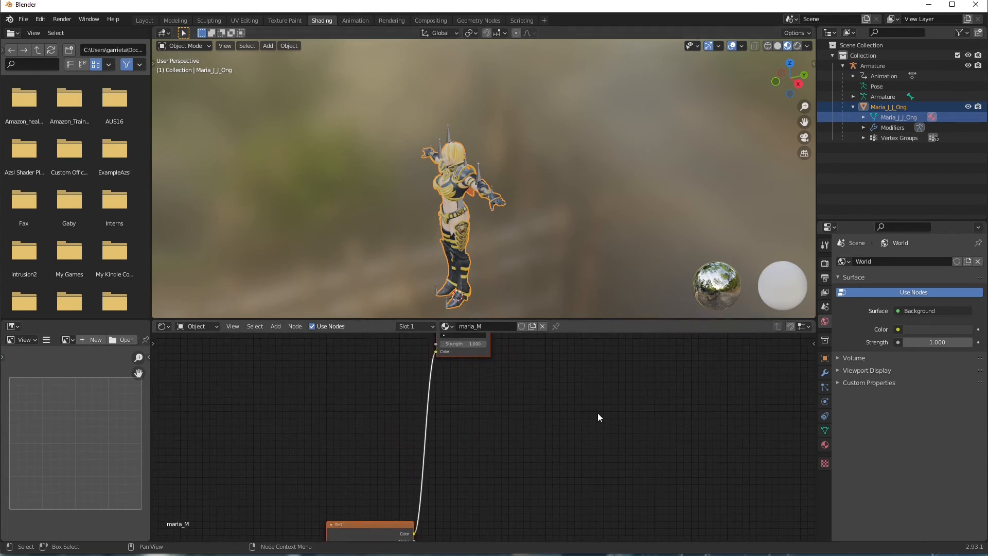
middle_click_drag(585, 412, 622, 535)
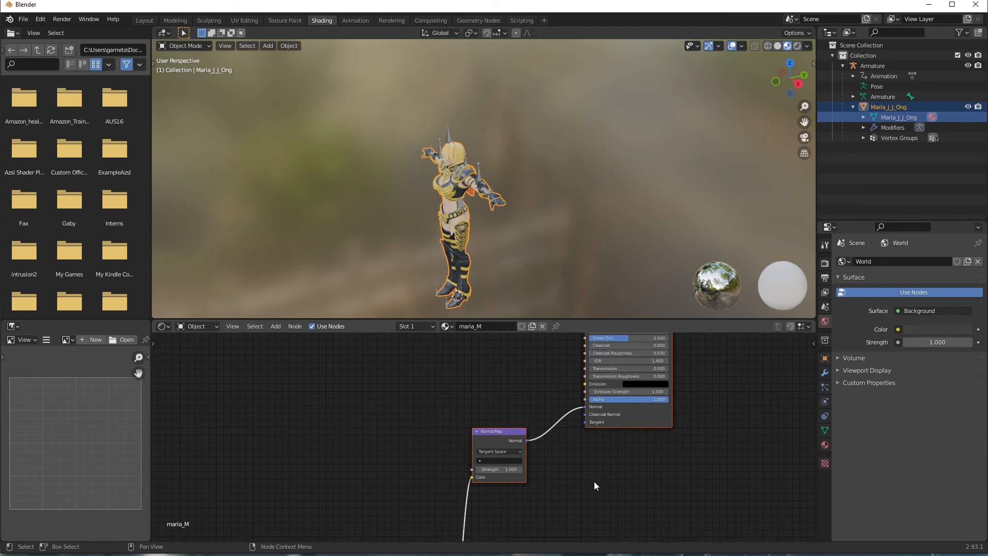
middle_click_drag(591, 483, 588, 372)
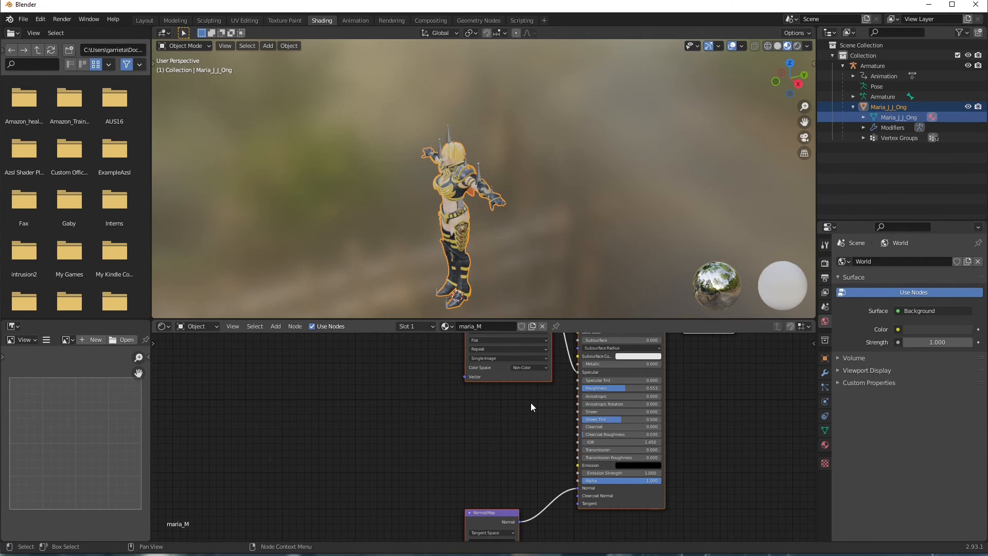
middle_click_drag(714, 415, 747, 533)
middle_click_drag(688, 378, 693, 418)
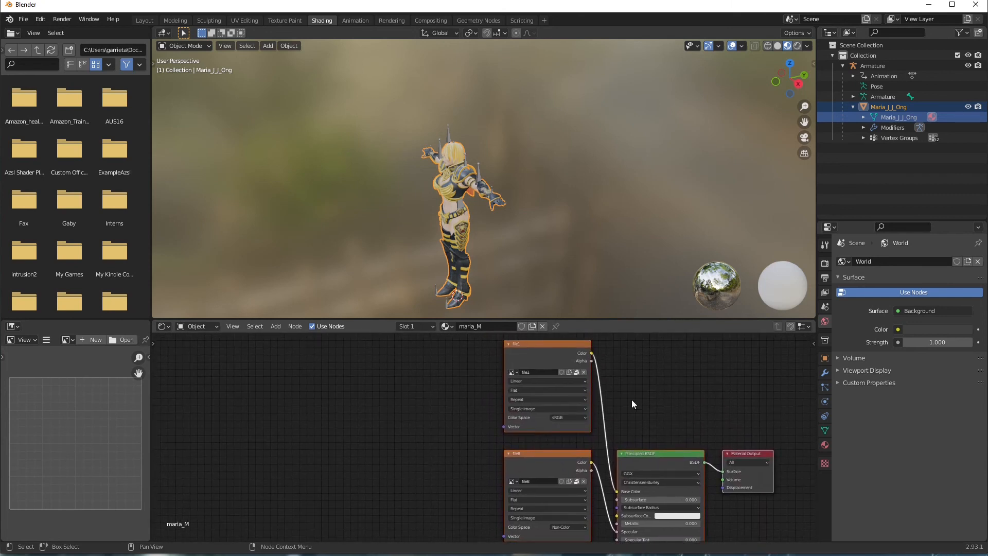